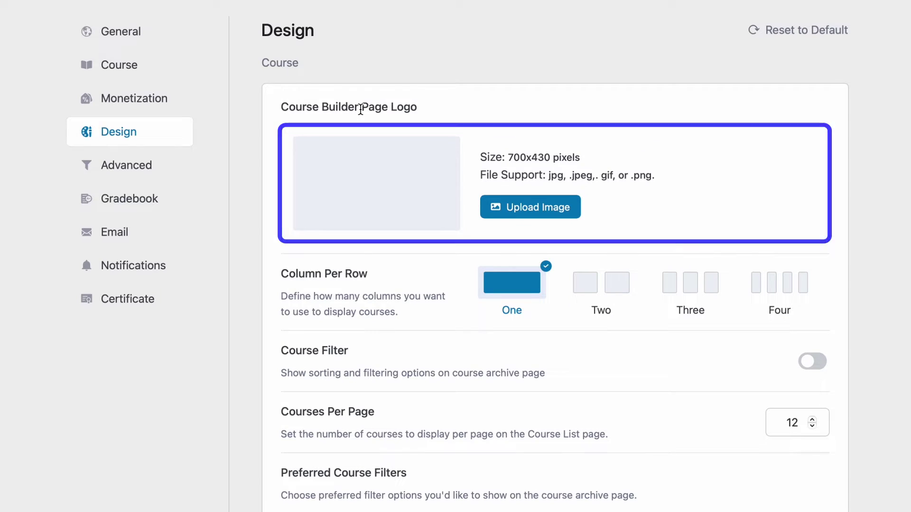
# Set the Course Builder Page Logo to the Tutor LMS image from the media library.
pyautogui.click(536, 210)
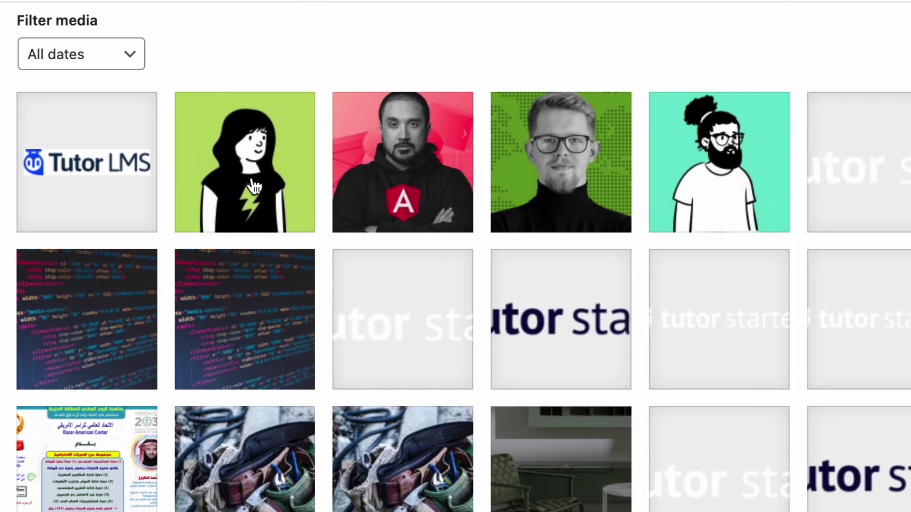
pyautogui.click(94, 173)
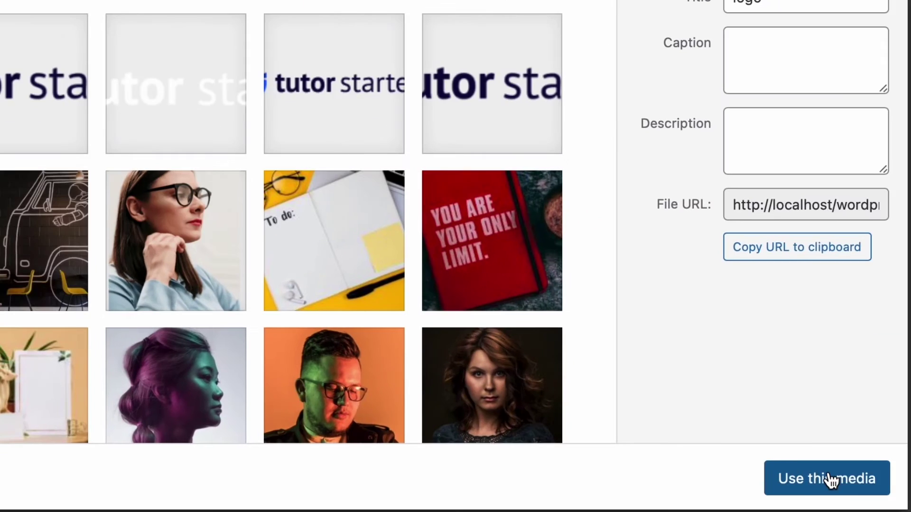
pyautogui.click(830, 482)
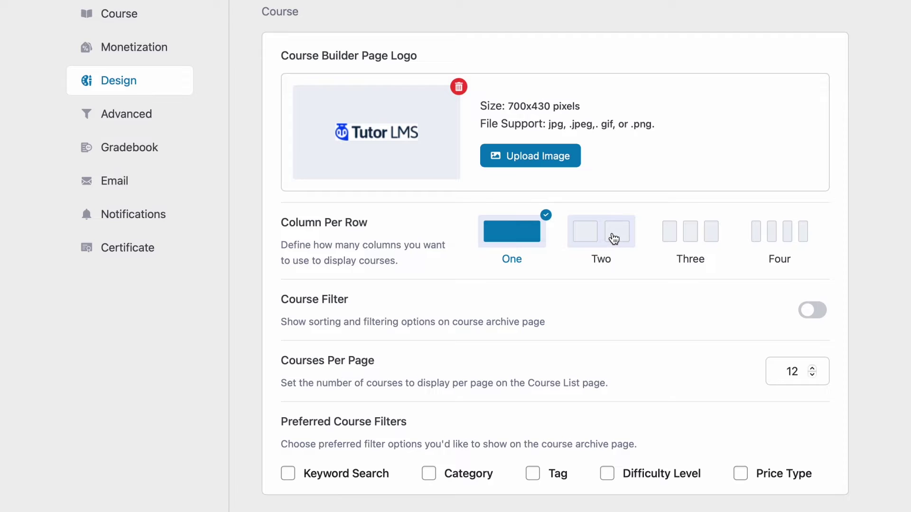
# Show courses in two columns, enable the Course Filter and set 6 courses per page.
pyautogui.click(614, 240)
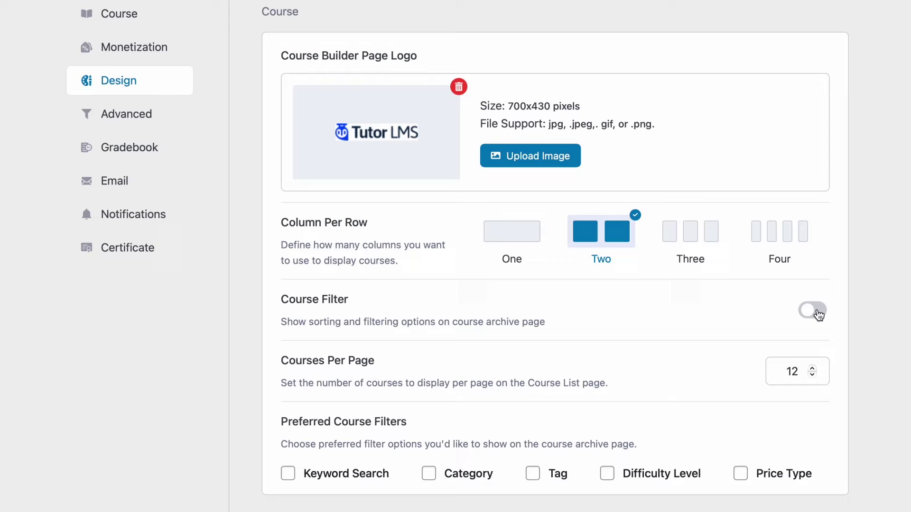
pyautogui.click(818, 315)
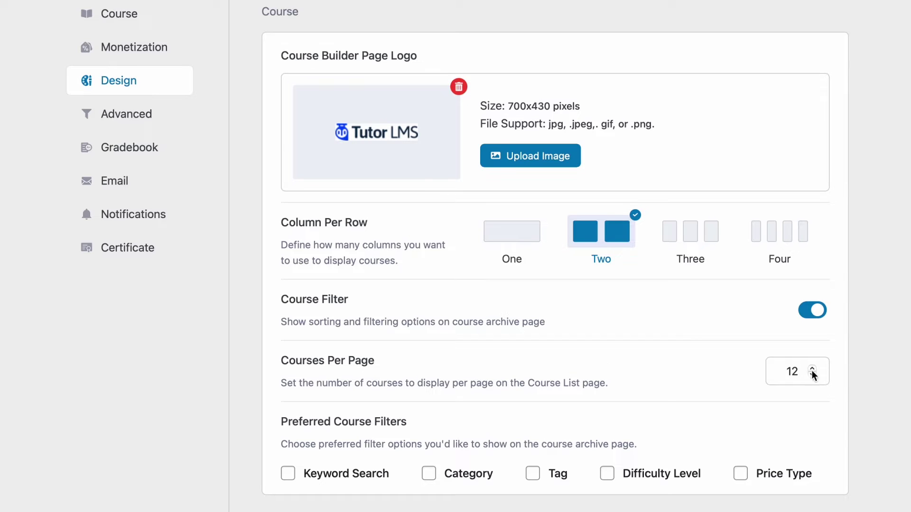
pyautogui.moveTo(806, 372); pyautogui.dragTo(756, 372)
pyautogui.write('6')
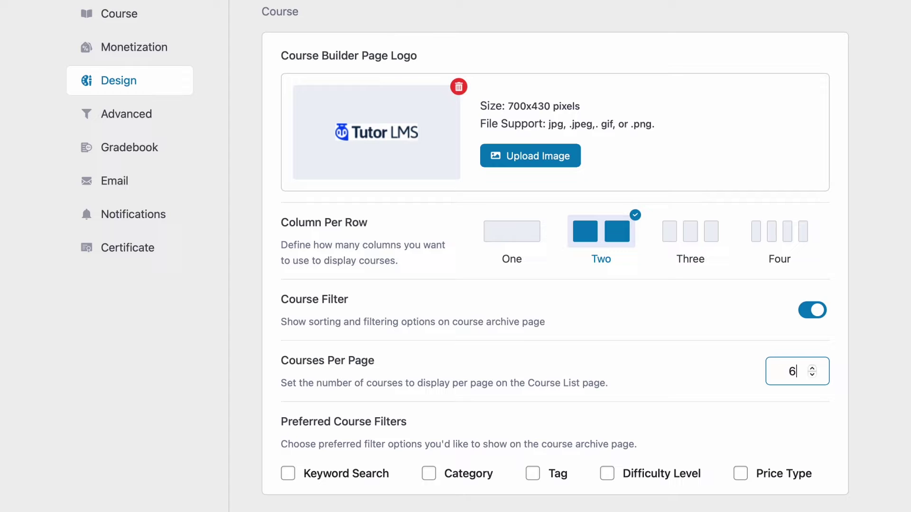
# Tick Keyword Search, Category and Price Type as preferred course filters.
pyautogui.scroll(-1, 446, 387)
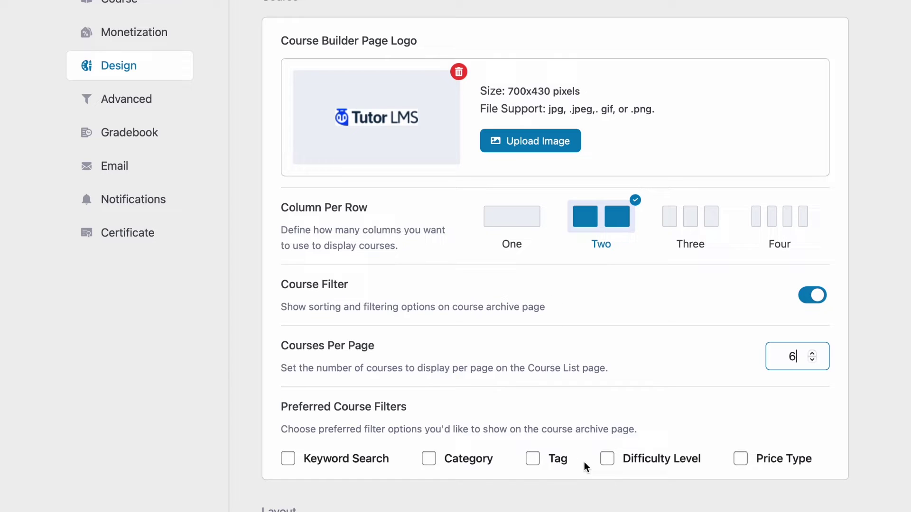
pyautogui.click(363, 468)
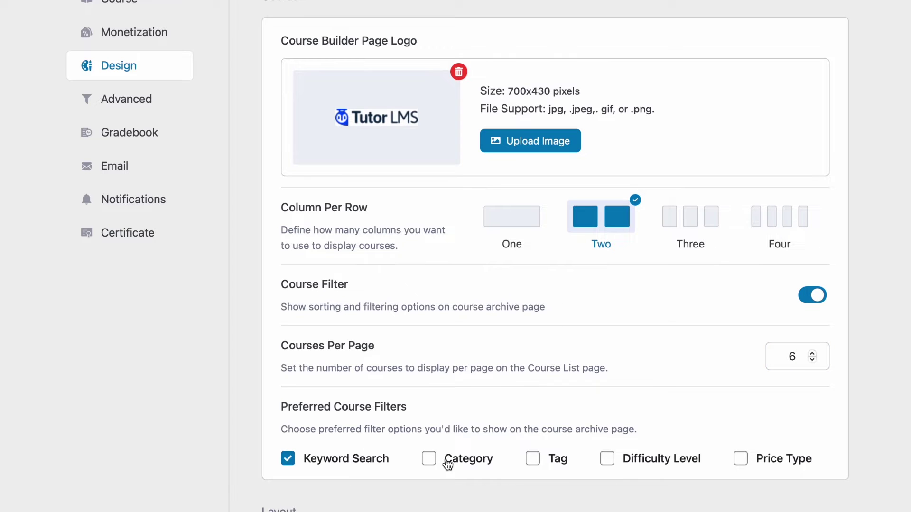
pyautogui.click(452, 463)
pyautogui.click(738, 461)
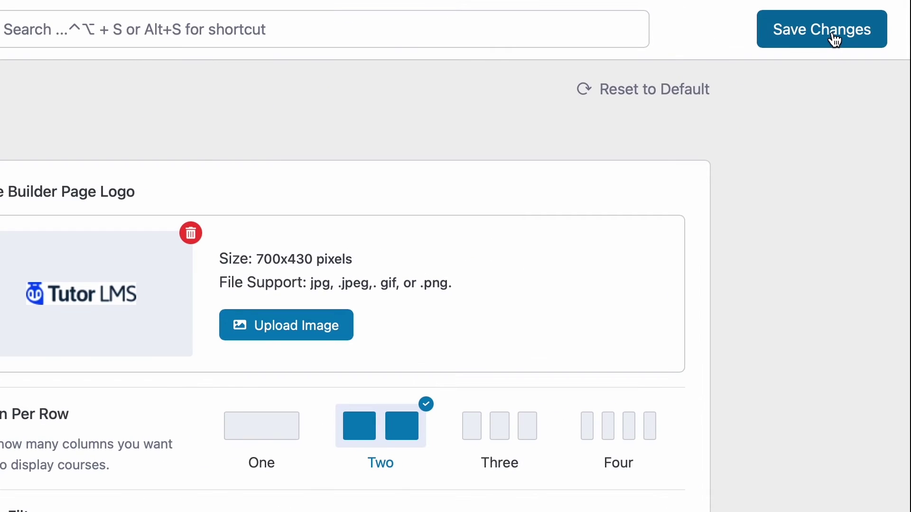
# Save the design settings, then test the Design category filter on the two-page Courses archive.
pyautogui.click(871, 23)
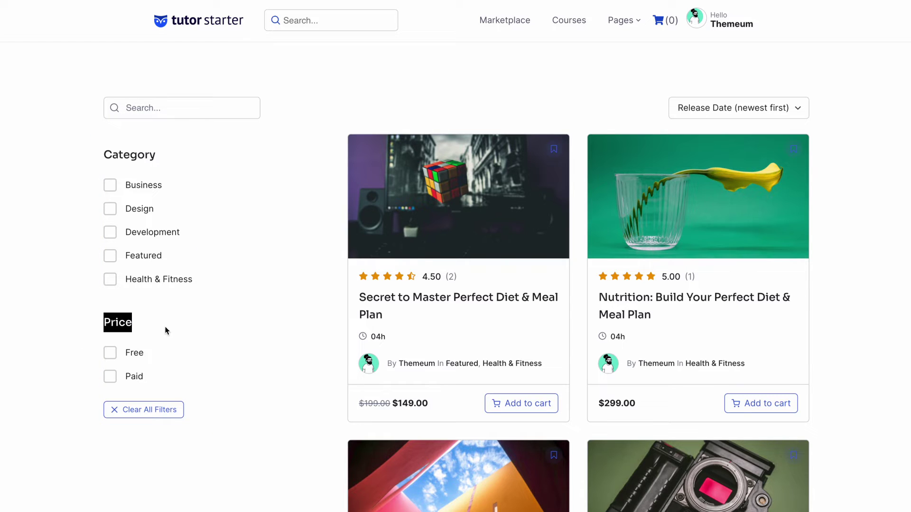
pyautogui.click(112, 213)
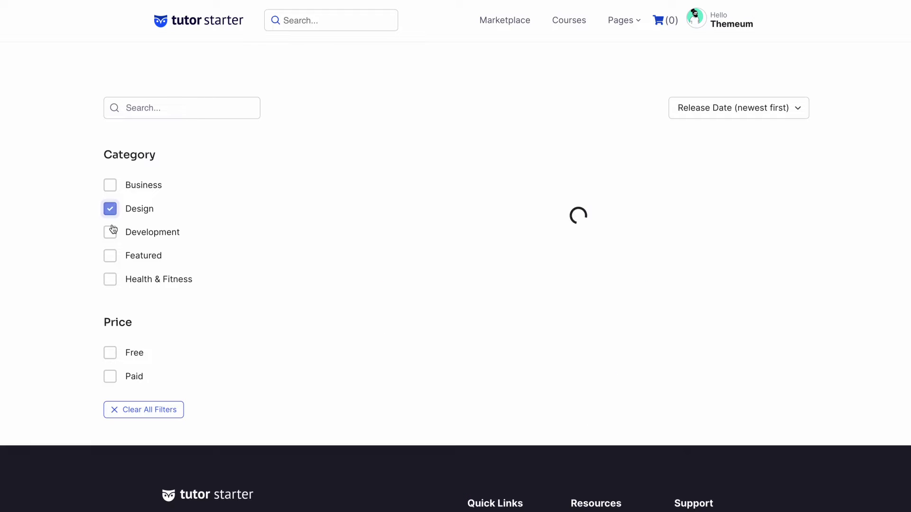
pyautogui.click(138, 211)
pyautogui.scroll(-9, 337, 291)
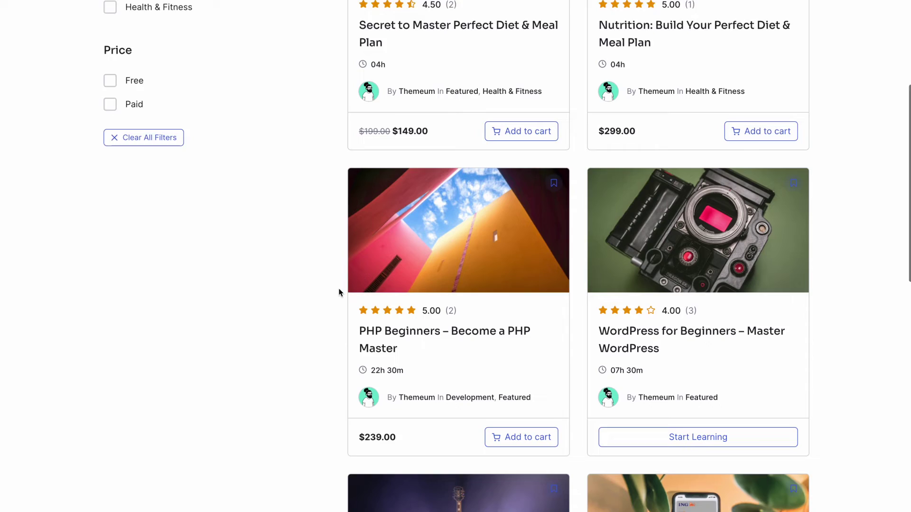
pyautogui.scroll(-6, 339, 292)
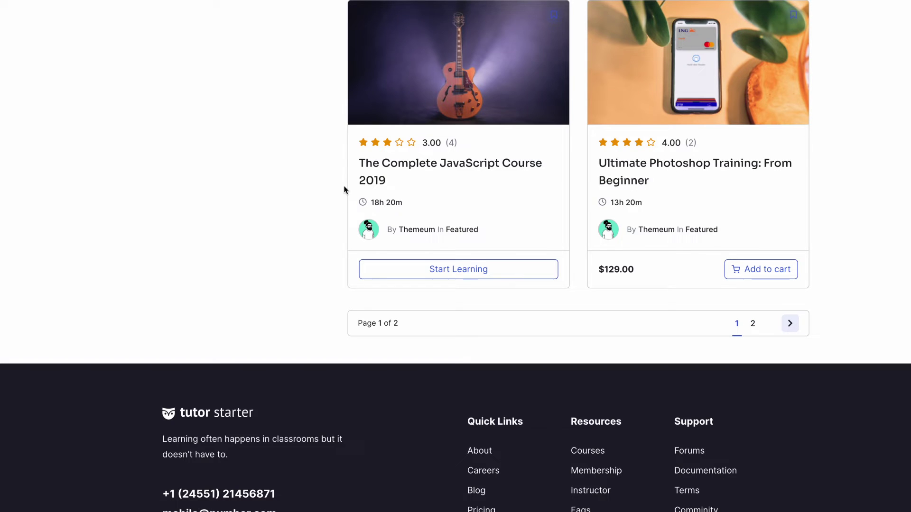
pyautogui.scroll(6, 345, 190)
pyautogui.scroll(10, 345, 190)
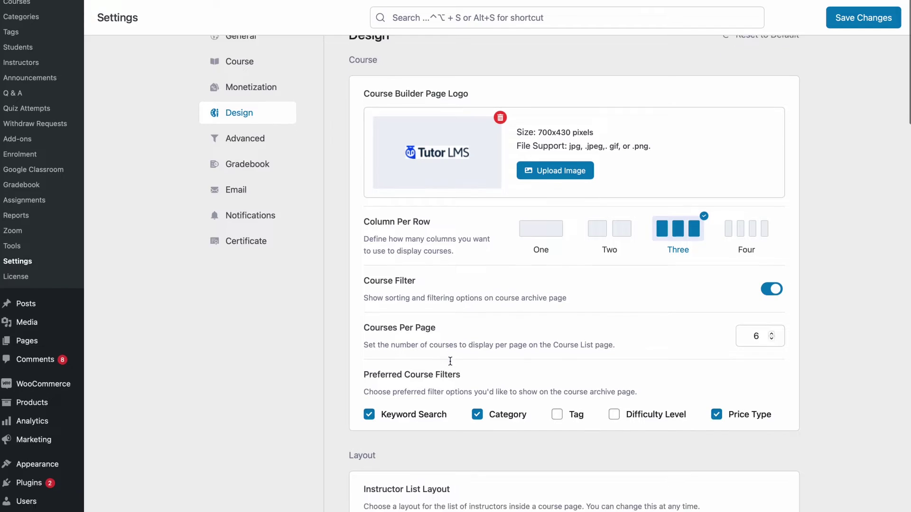
# Scroll down through the Design settings to the instructor and student Layout section.
pyautogui.scroll(-3, 450, 362)
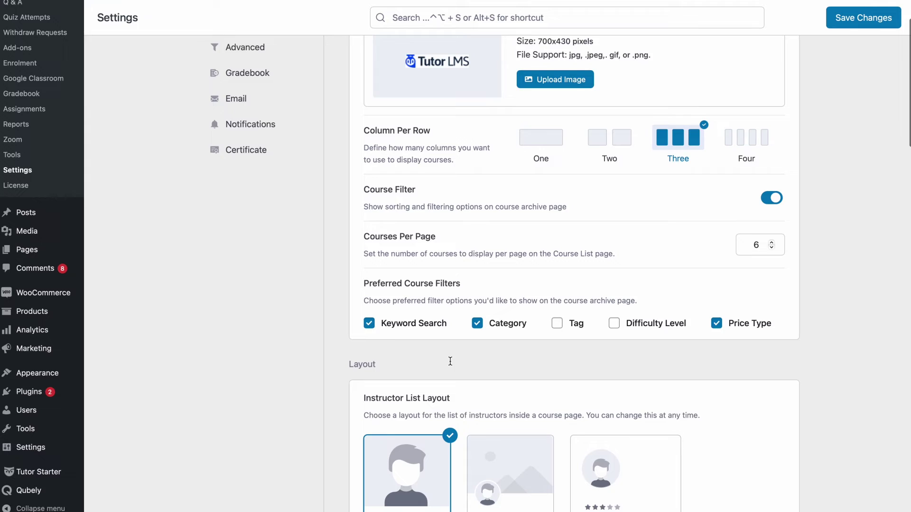
pyautogui.scroll(-5, 451, 362)
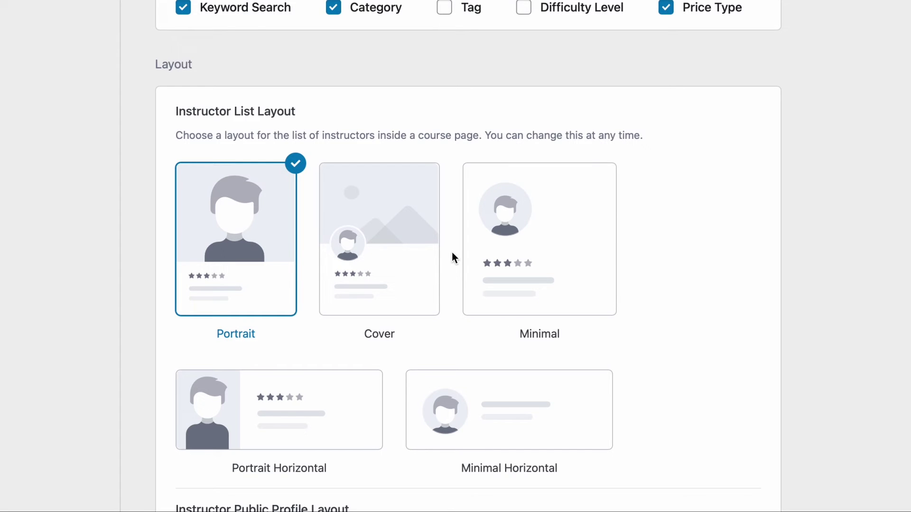
pyautogui.scroll(-10, 540, 355)
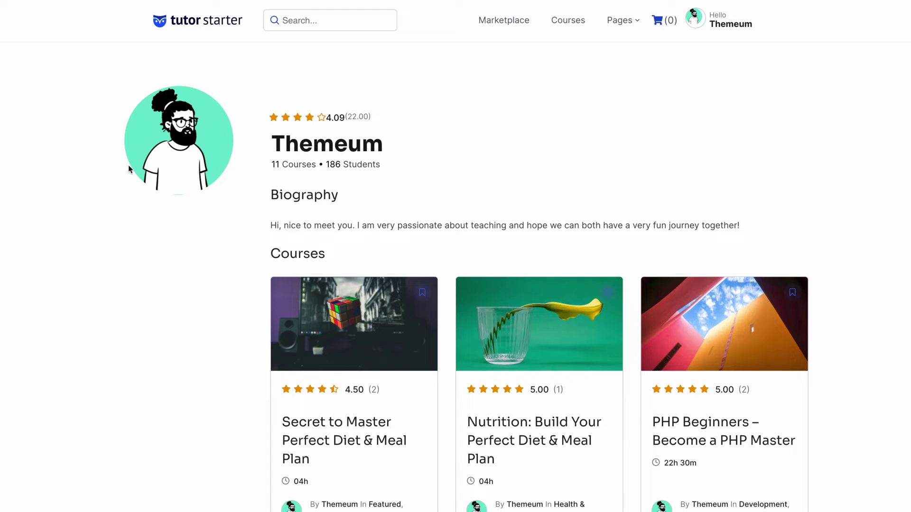
# Scroll through the instructor's minimal public profile, reviewing rating, biography and course grid.
pyautogui.scroll(-3, 129, 165)
pyautogui.scroll(3, 128, 165)
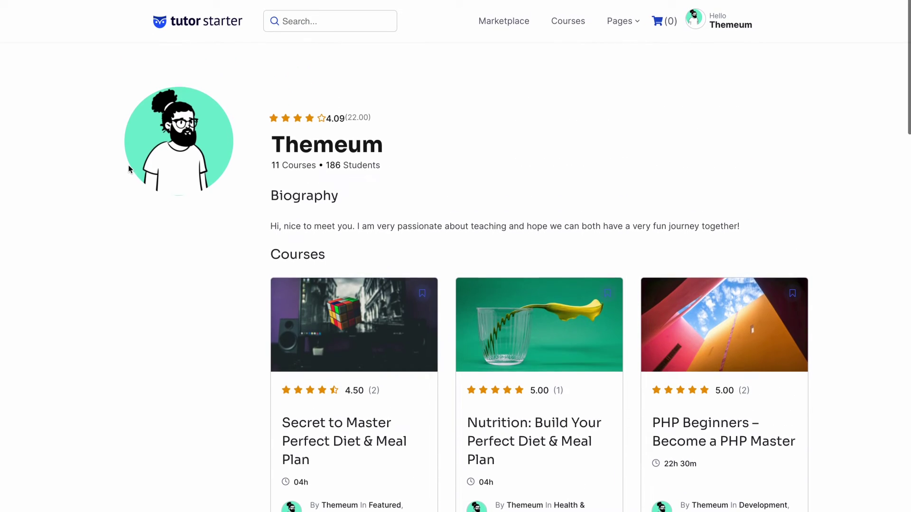
pyautogui.scroll(-4, 331, 297)
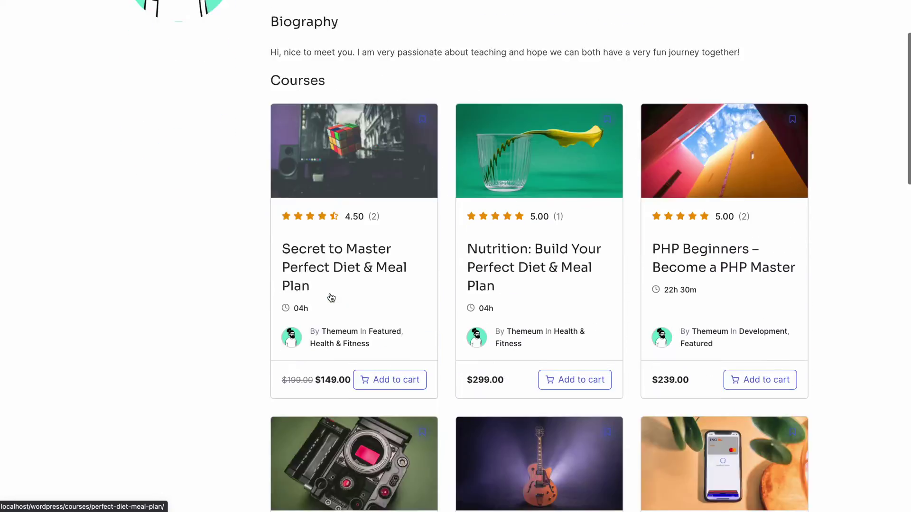
pyautogui.scroll(-20, 331, 298)
pyautogui.scroll(20, 331, 294)
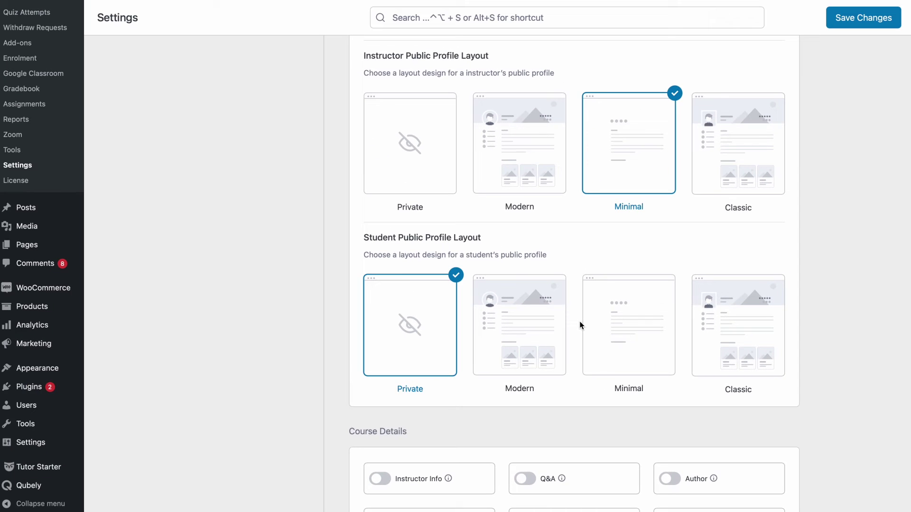
pyautogui.scroll(-7, 579, 326)
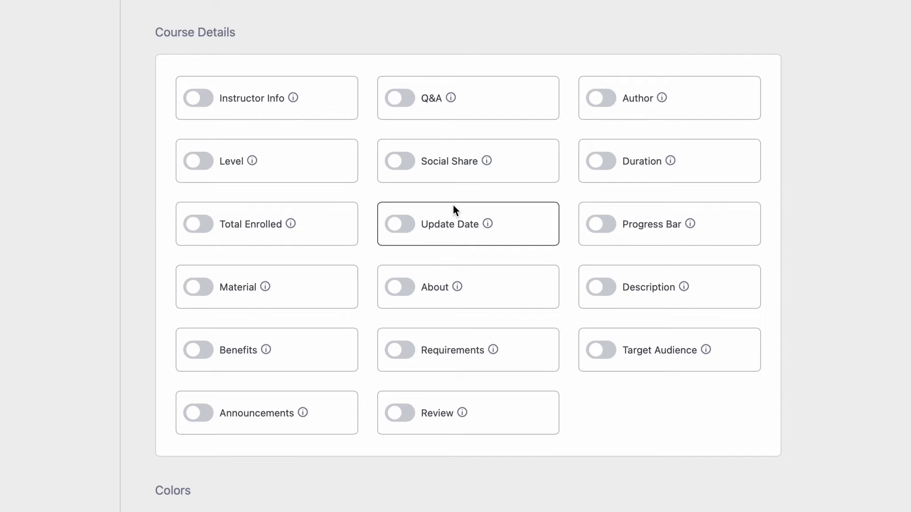
# Switch on the Q&A, Instructor Info, Material and Progress Bar course details.
pyautogui.click(406, 103)
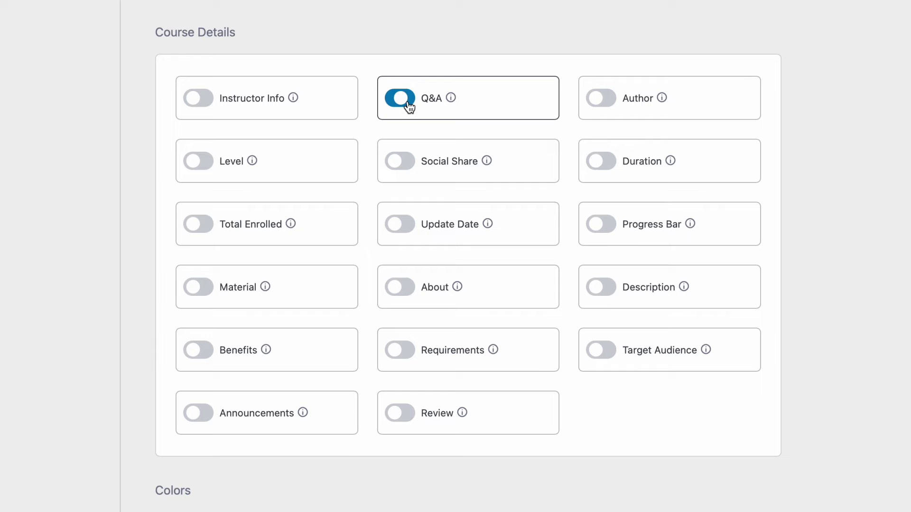
pyautogui.click(204, 103)
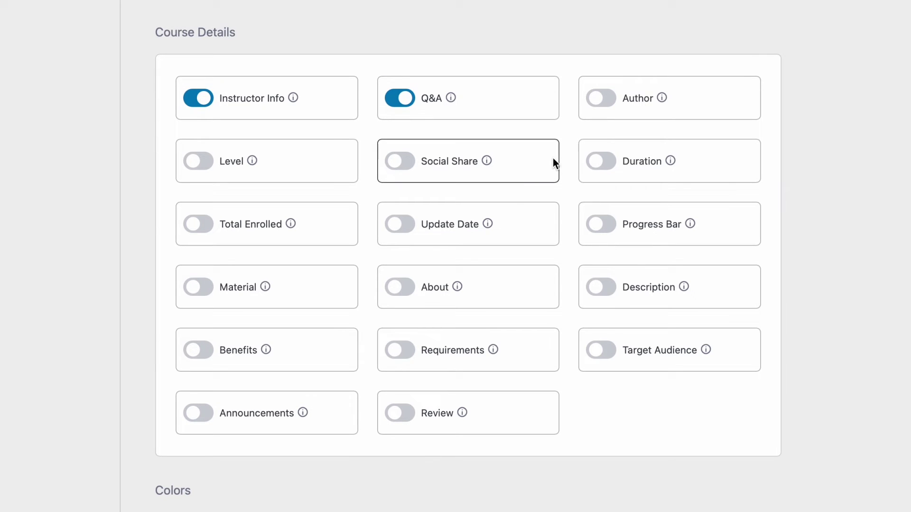
pyautogui.click(200, 291)
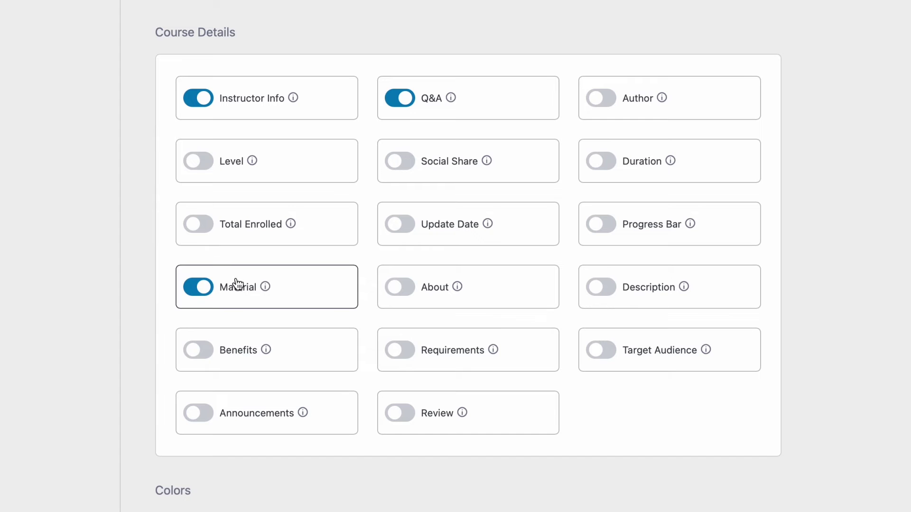
pyautogui.click(605, 225)
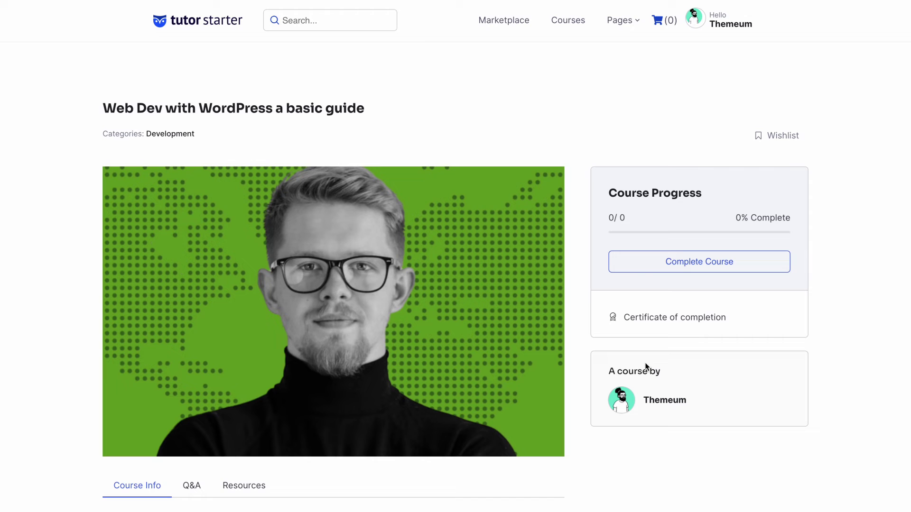
# View the Q&A and then the Resources sections of the Web Dev with WordPress course.
pyautogui.click(188, 489)
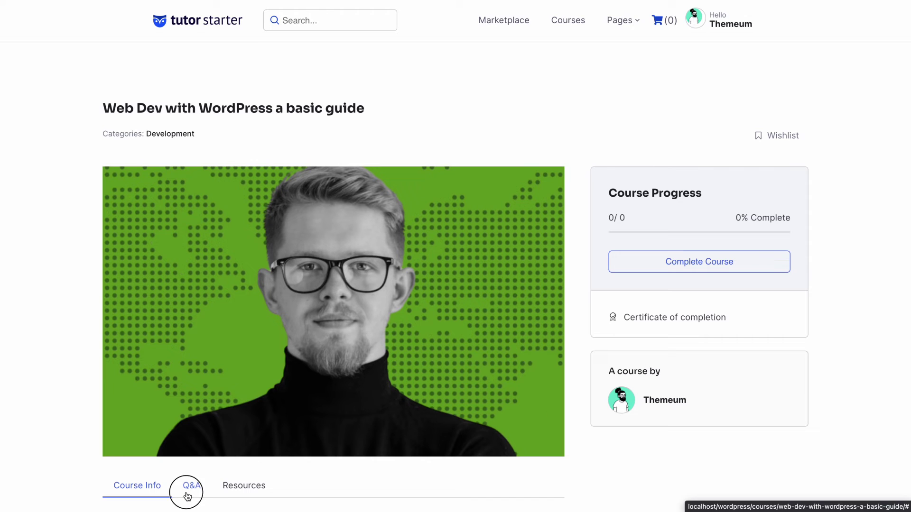
pyautogui.click(234, 488)
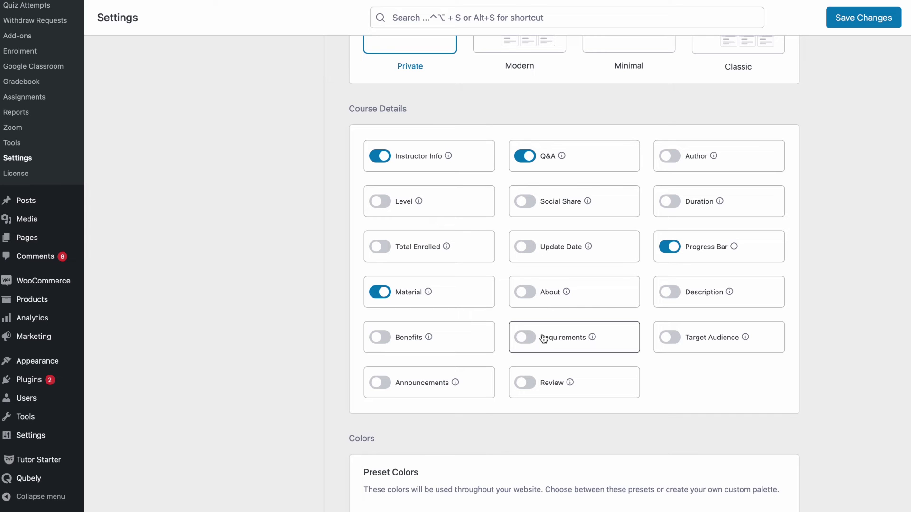
# Apply the Ocean preset colours, with primary #5A18C2 and hover #3F02A0.
pyautogui.scroll(-8, 656, 292)
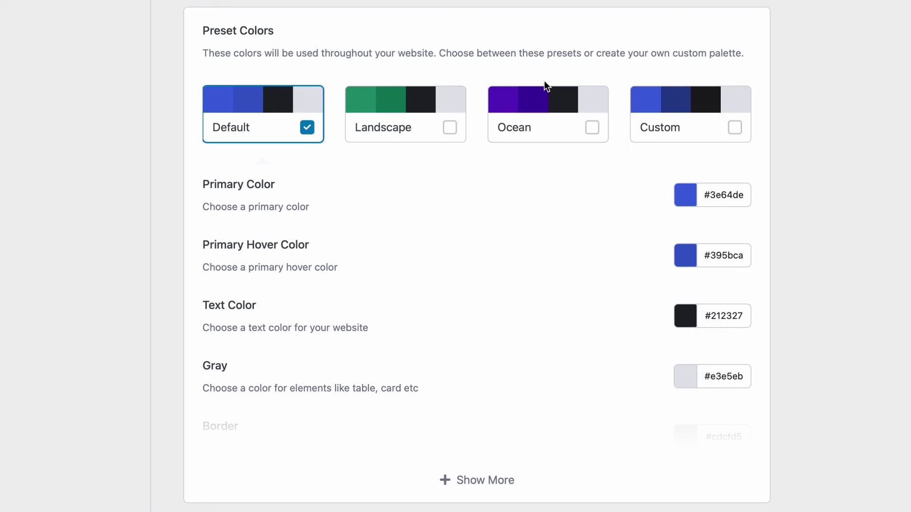
pyautogui.click(535, 118)
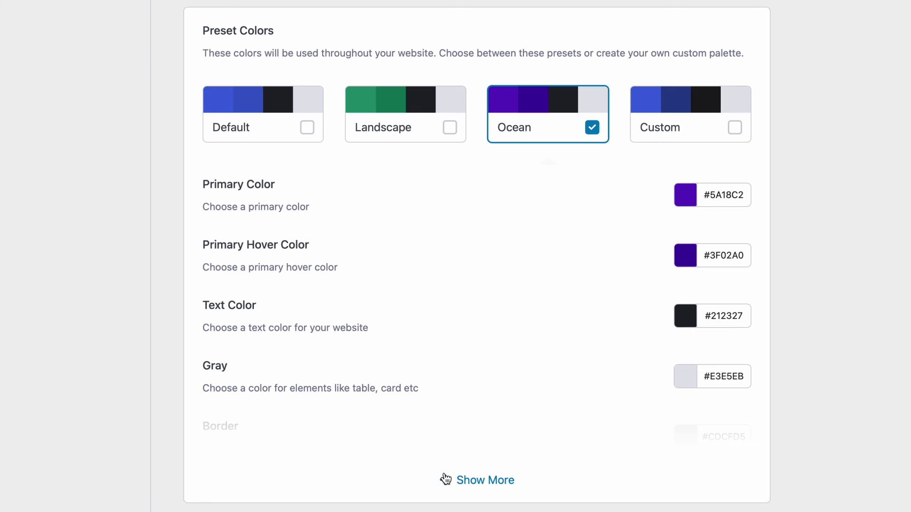
# Expand the Colors section to show the remaining colour settings, including Border.
pyautogui.click(446, 479)
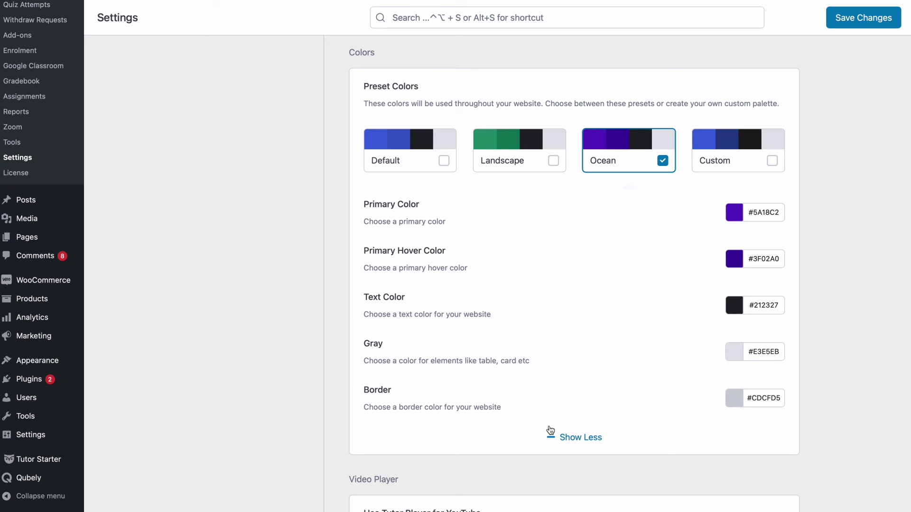
# Enable the Tutor Player for both YouTube and Vimeo videos.
pyautogui.scroll(-3, 550, 431)
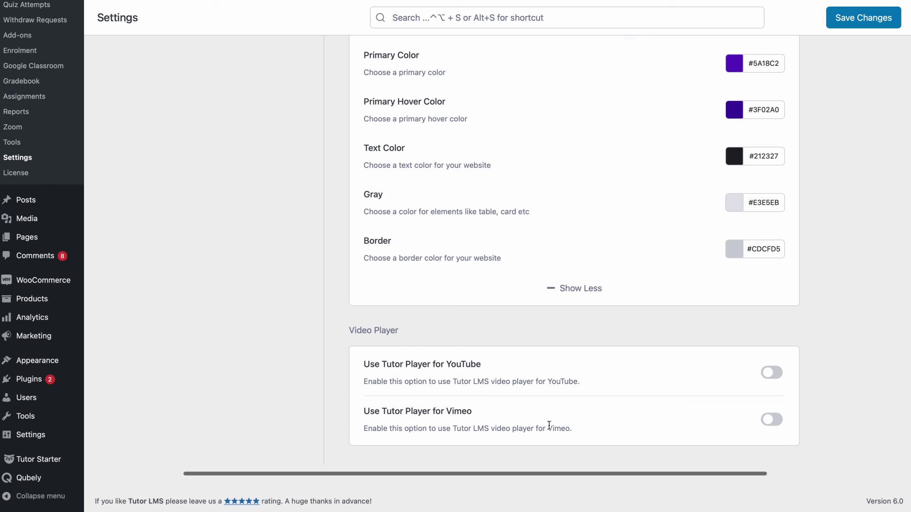
pyautogui.click(771, 373)
pyautogui.click(774, 420)
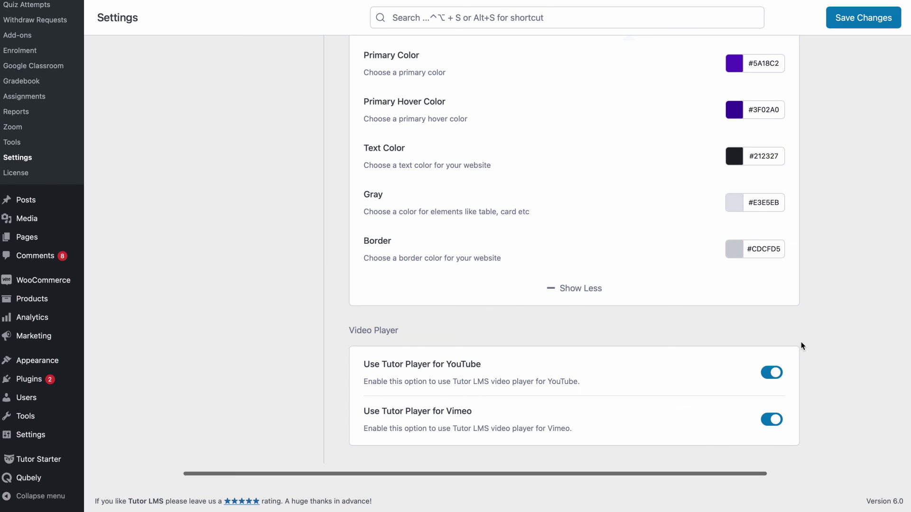